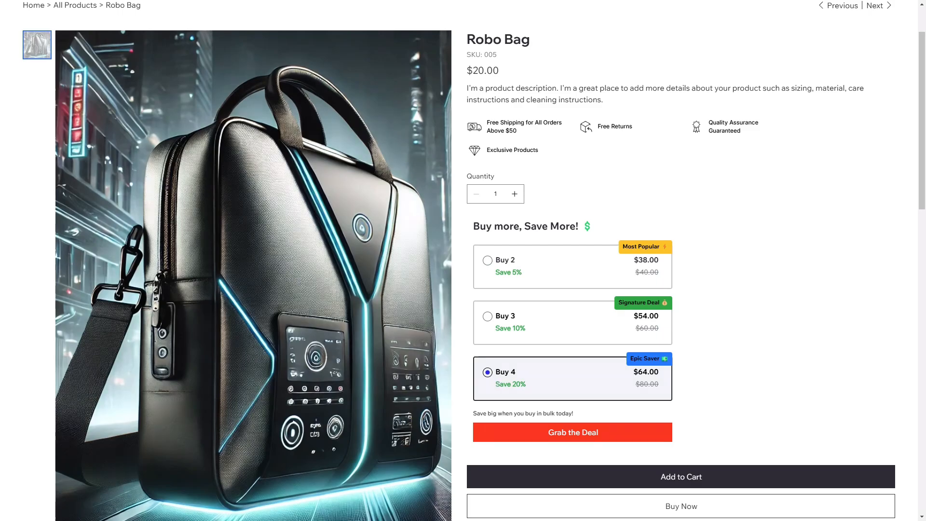
- Try selecting the Buy 3 and Buy 2 bulk offers on the Robo Bag product page
click(487, 316)
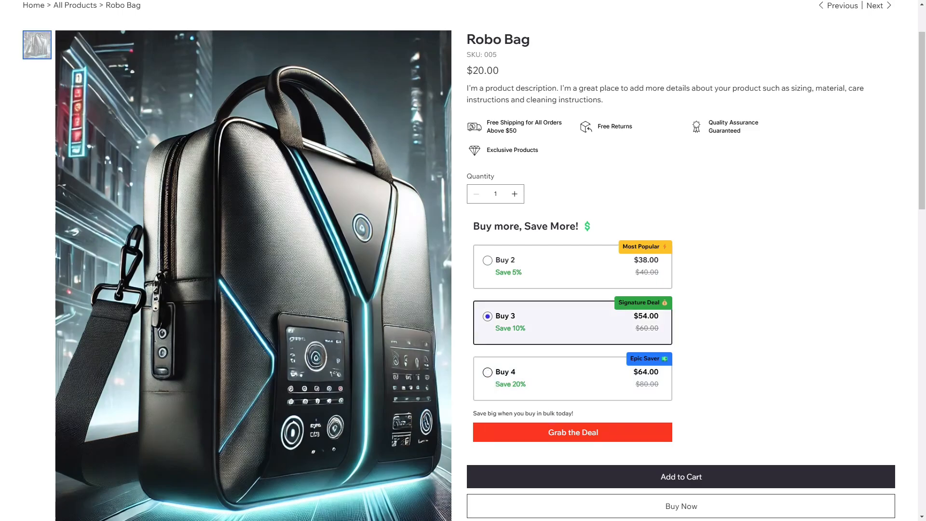
click(488, 260)
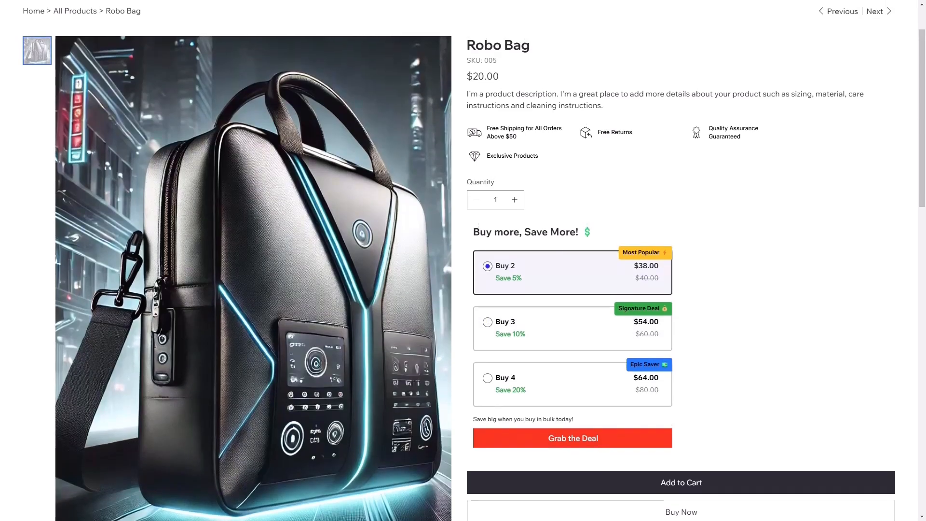
scroll(464, 260, up, 1)
scroll(463, 261, up, 1)
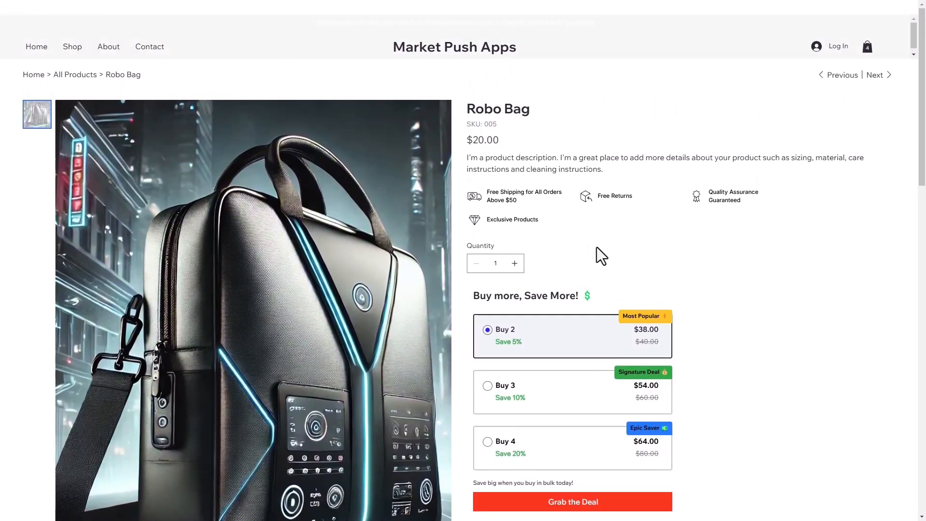
scroll(596, 247, down, 1)
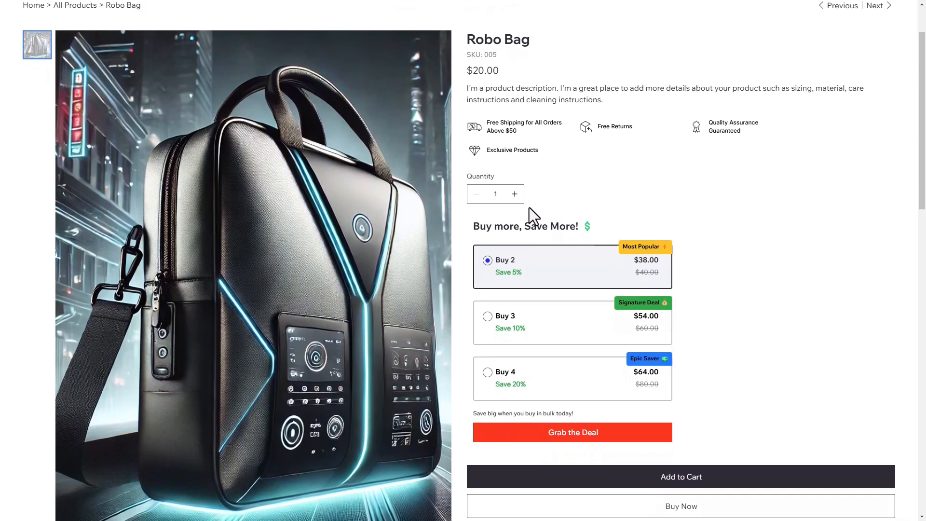
- Select the Buy 4 offer for the Robo Bag, grab the deal and proceed from the cart to checkout
click(489, 324)
click(487, 373)
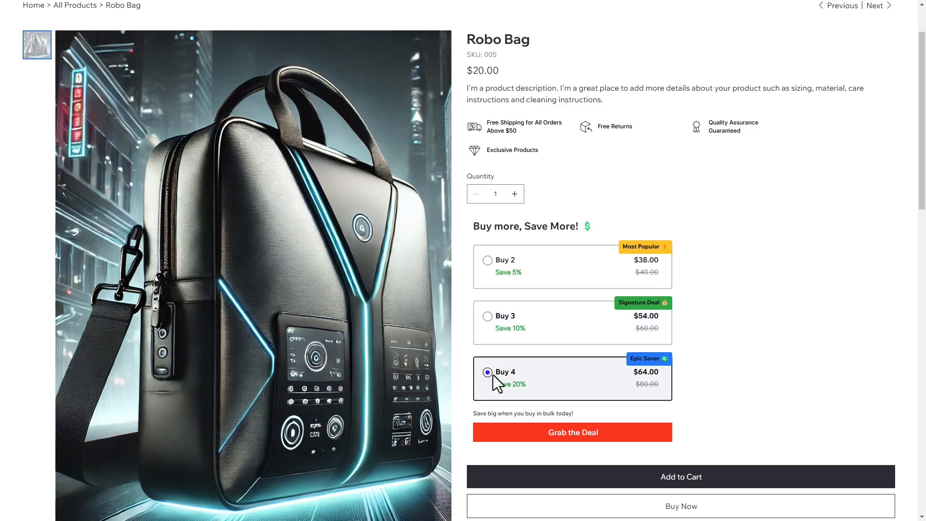
click(565, 433)
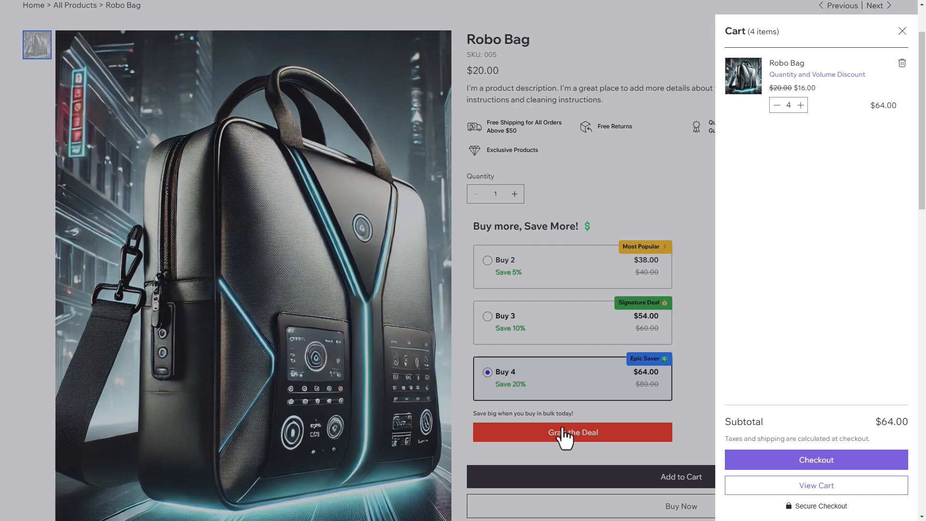
click(766, 466)
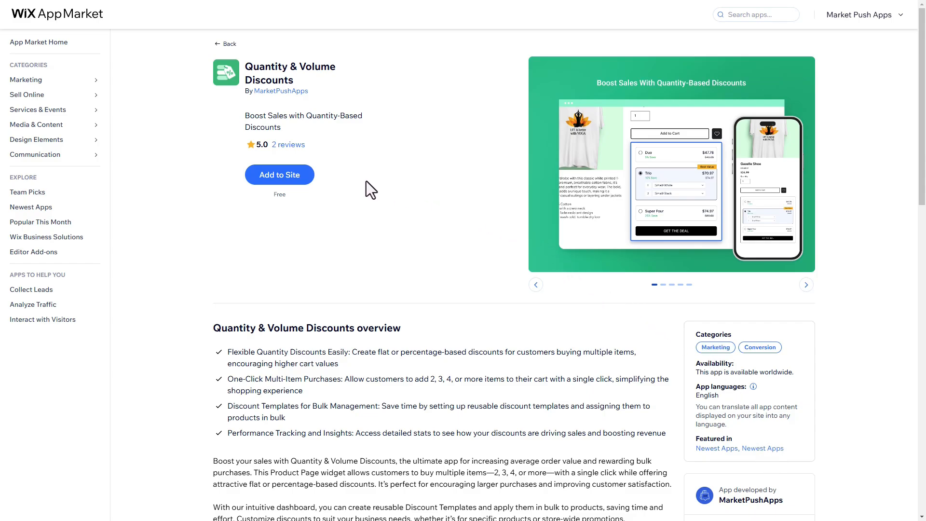
- Add the Quantity & Volume Discounts app to the site and open the store's Product Page for editing
click(280, 174)
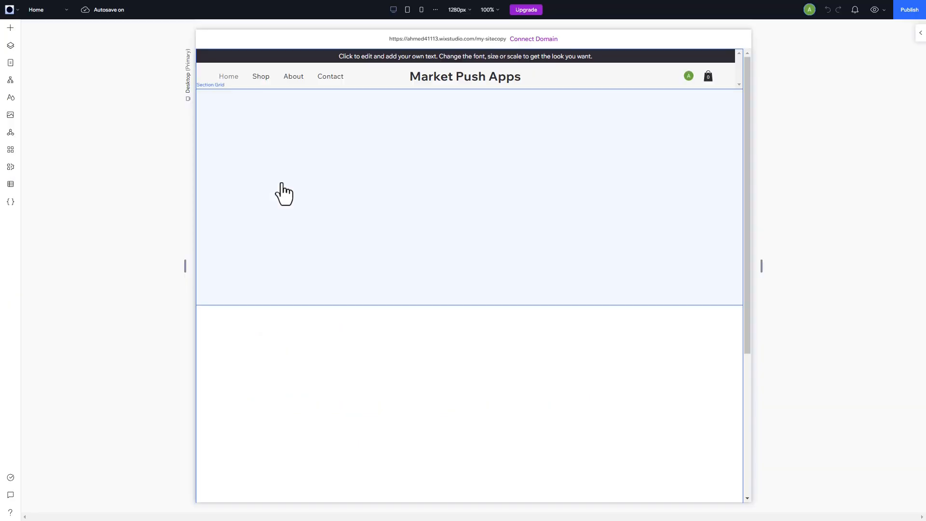
click(64, 14)
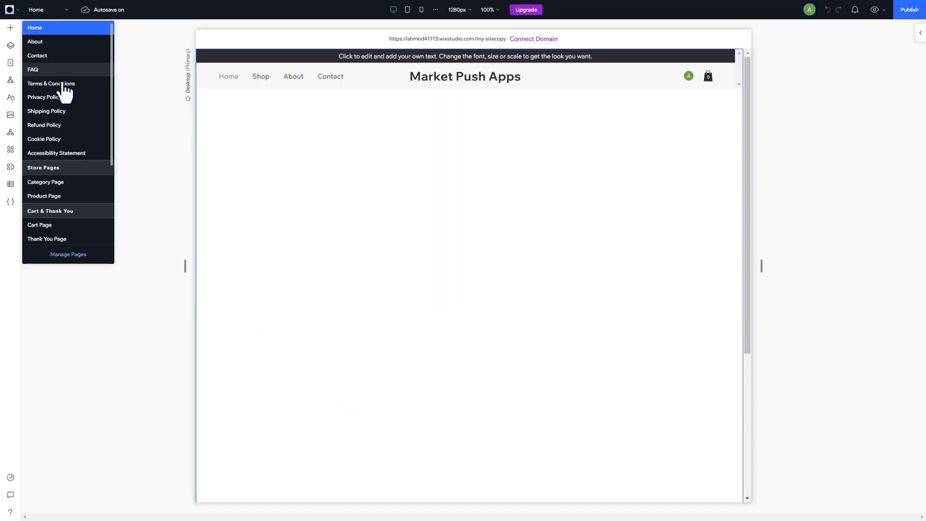
click(44, 196)
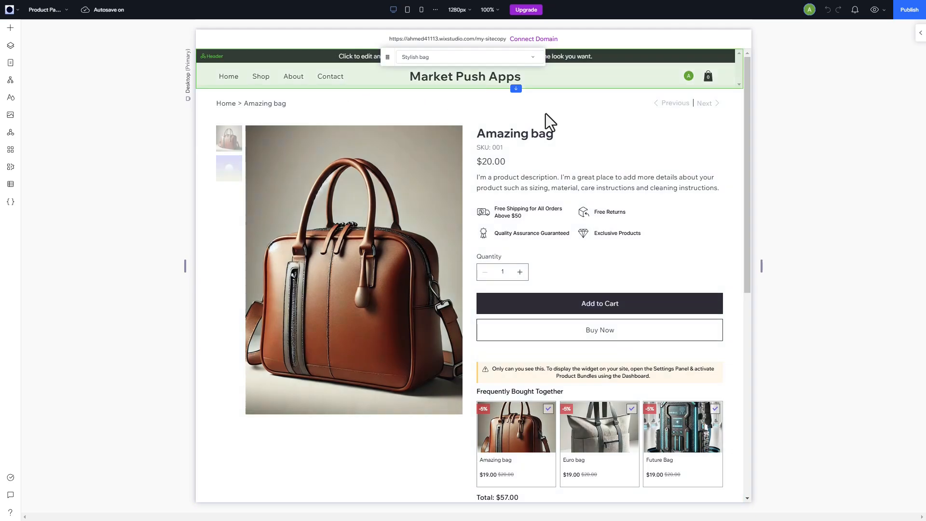
- Install the Quantity and Volume Discounts plugin on the product page widget and publish the site
click(592, 155)
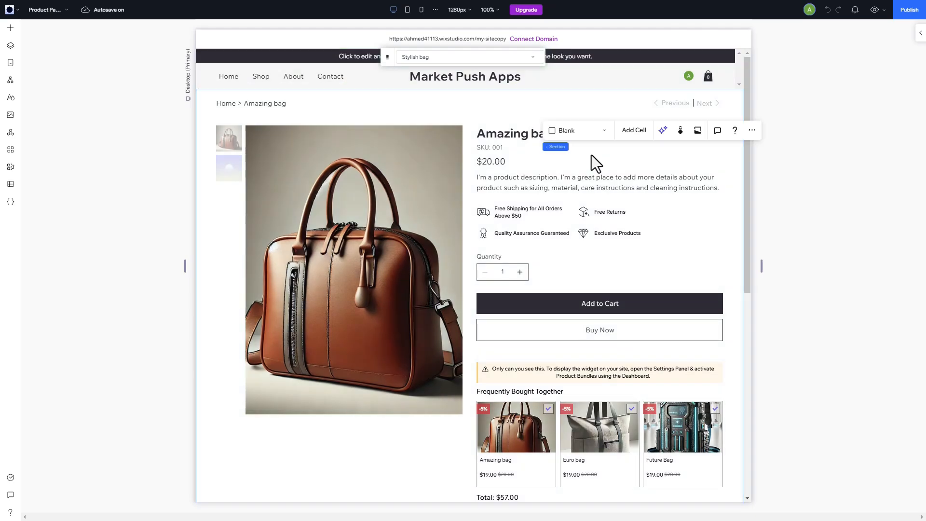
click(585, 108)
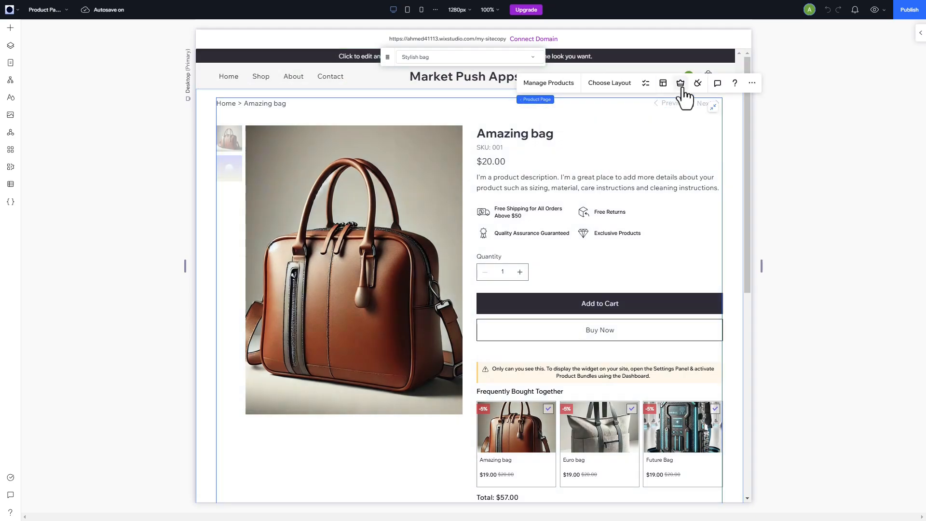
click(698, 84)
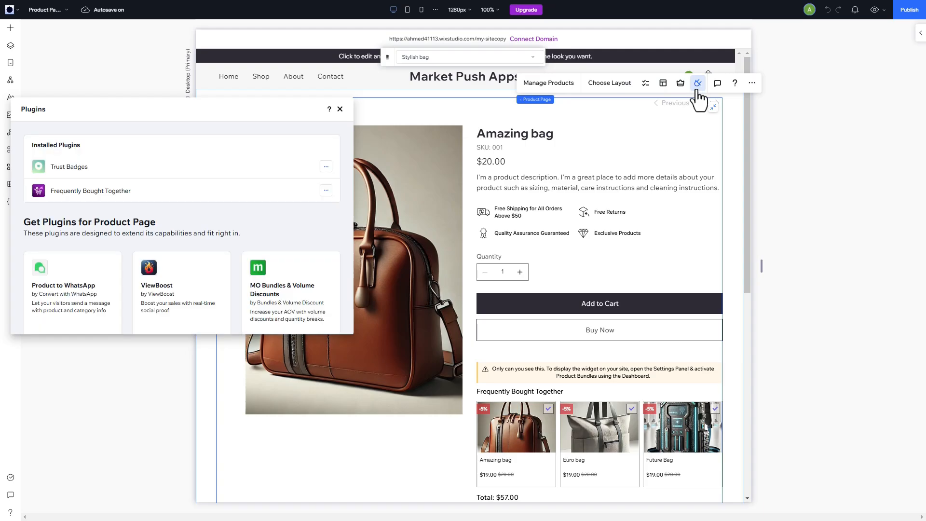
scroll(234, 256, down, 3)
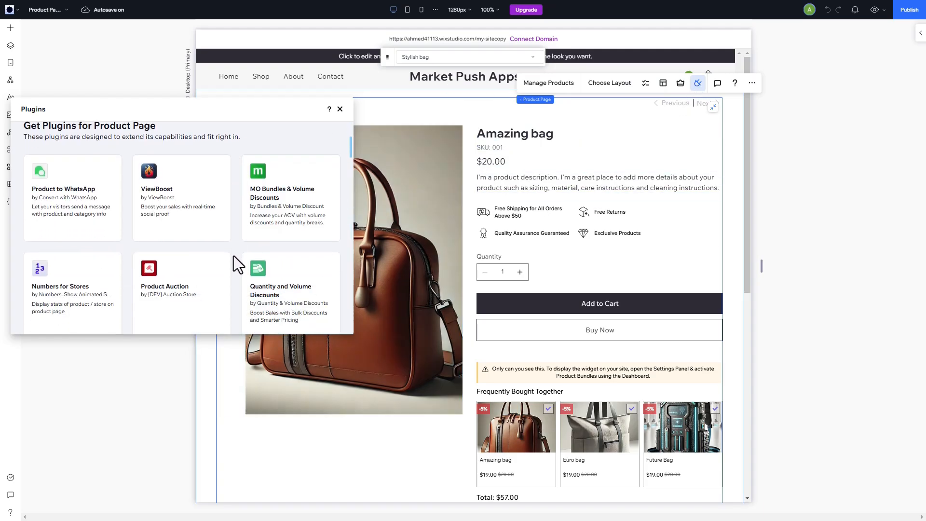
click(281, 247)
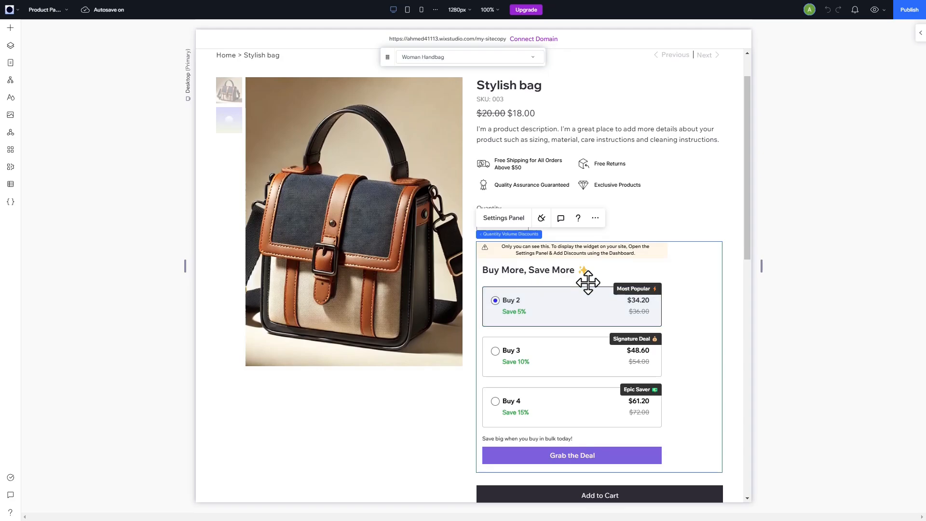
click(910, 11)
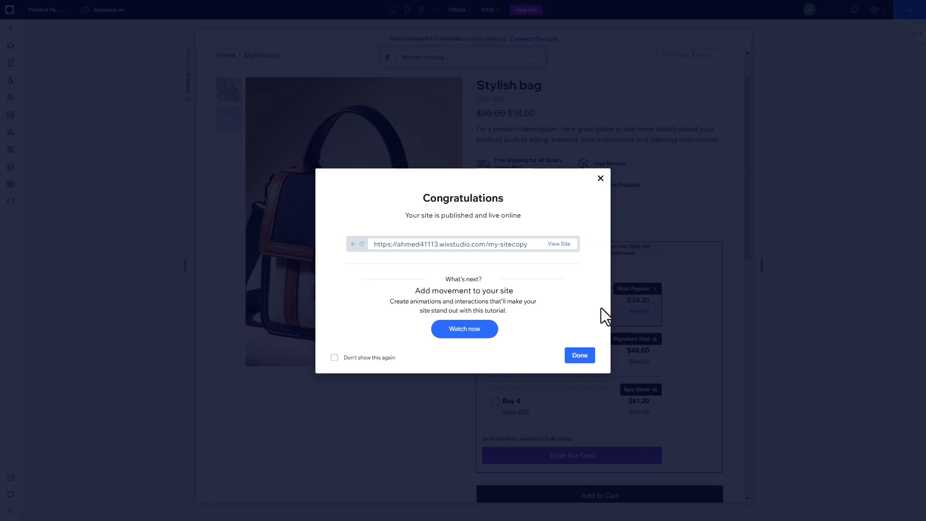
click(580, 356)
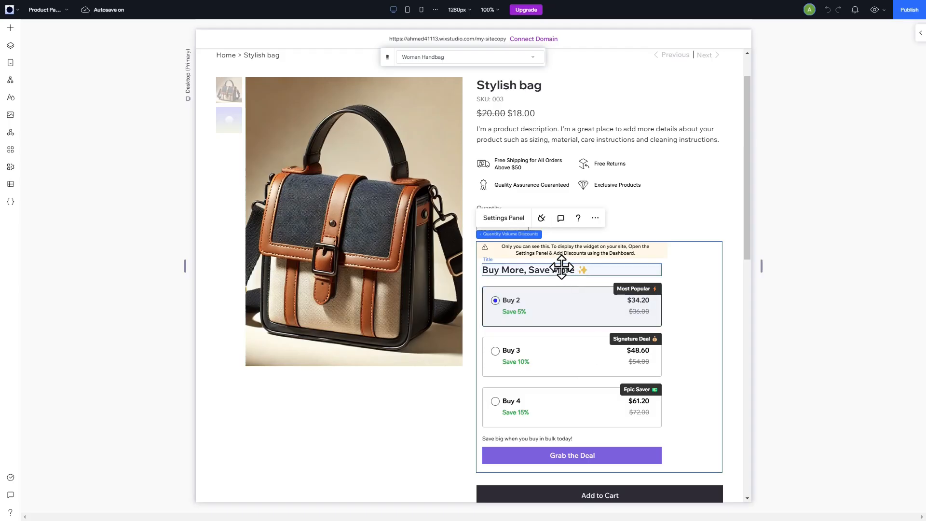
- Open the discount widget's dashboard from its settings and create a new discount template
click(512, 222)
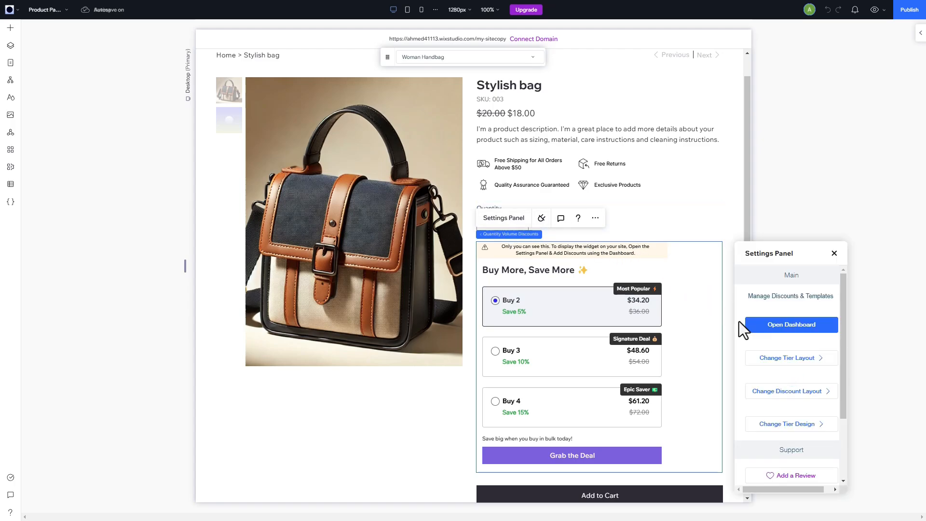
click(755, 332)
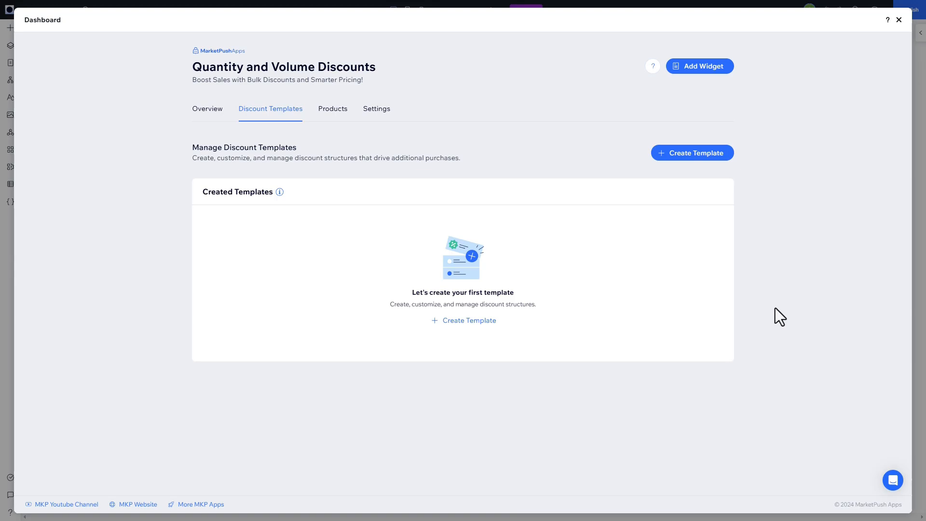
click(699, 155)
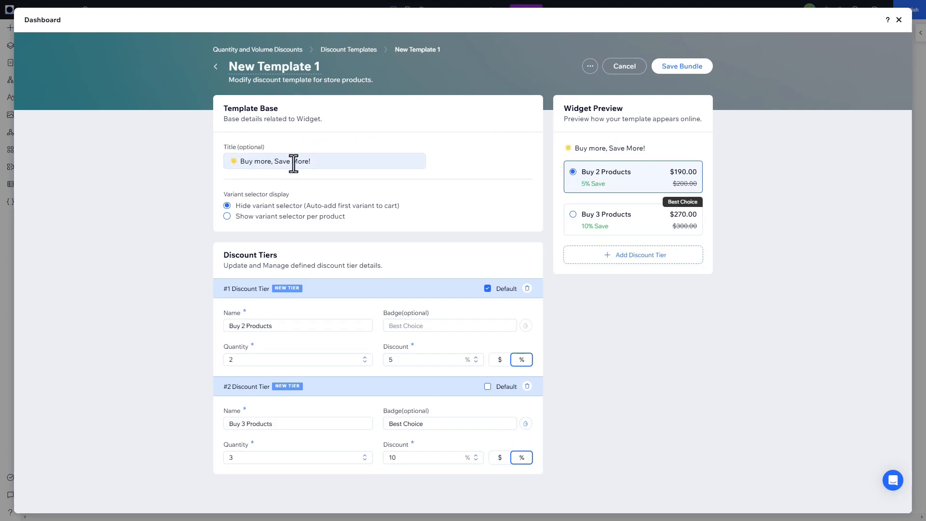
- Change the template title to "Buy more, Save More!!!" without the leading emoji
triple_click(243, 164)
click(242, 164)
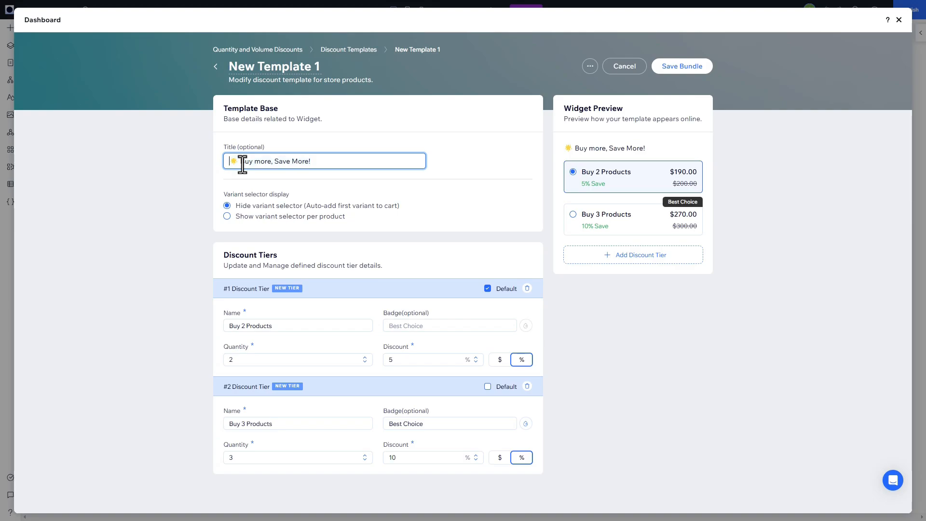
key(BackSpace)
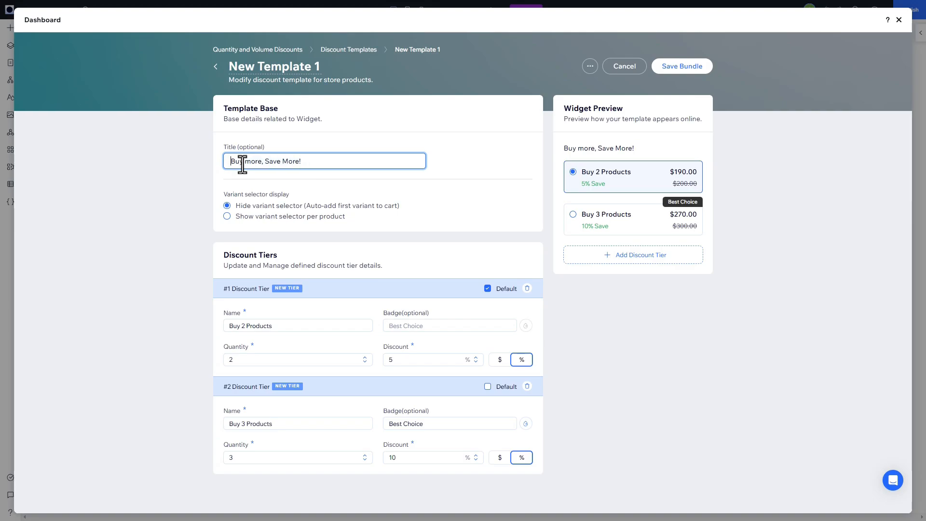
key(Delete)
text(!!)
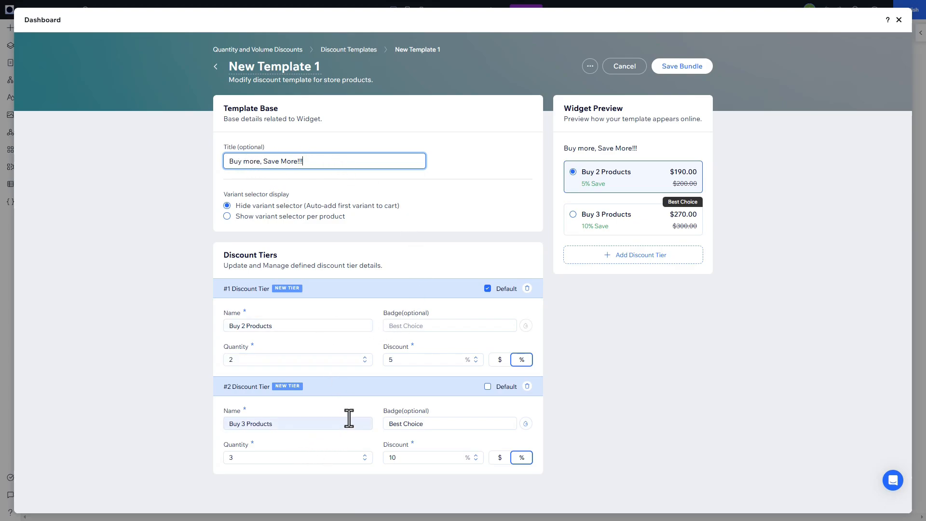
- Add a third discount tier to the template and name it "Buy 4 Products"
click(594, 256)
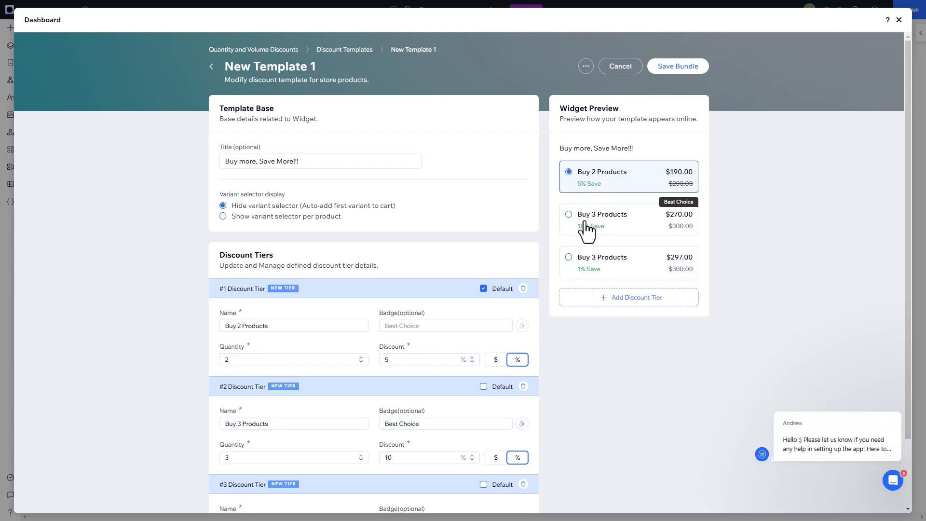
scroll(422, 334, down, 2)
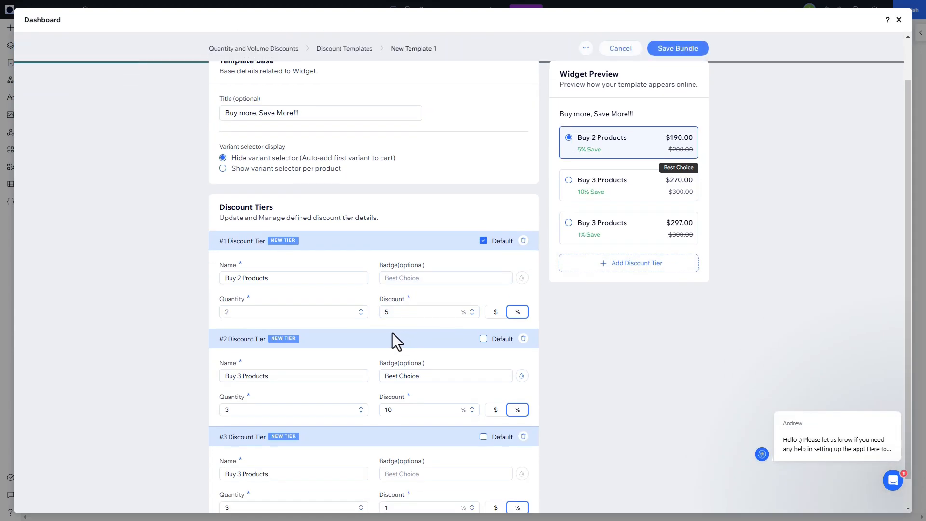
triple_click(293, 443)
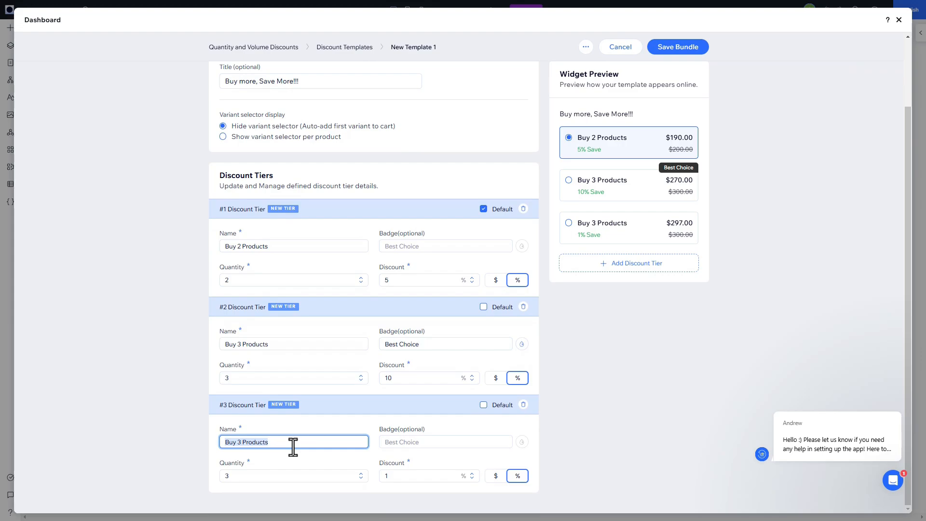
key(Left)
key(Delete)
text(1)
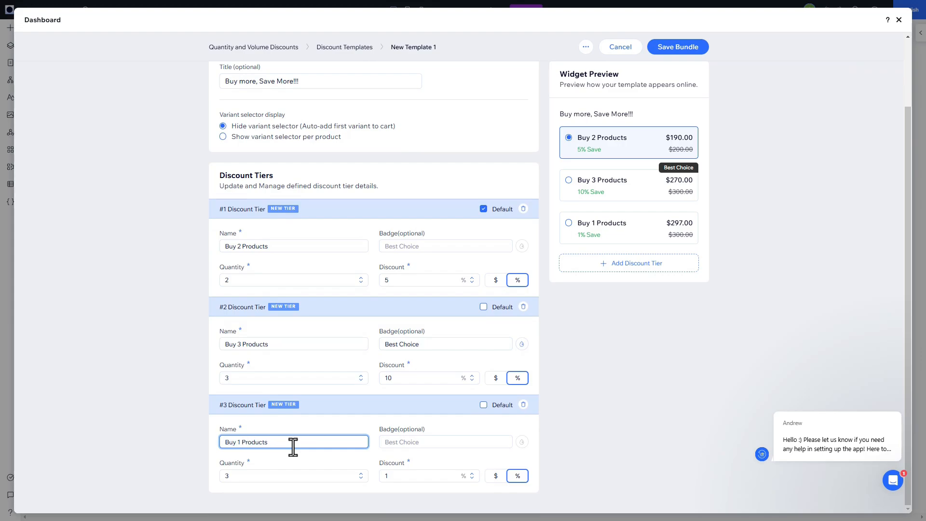
key(BackSpace)
text(4)
- Set the third tier's discount to 15% and its quantity to 4
click(404, 476)
text(15)
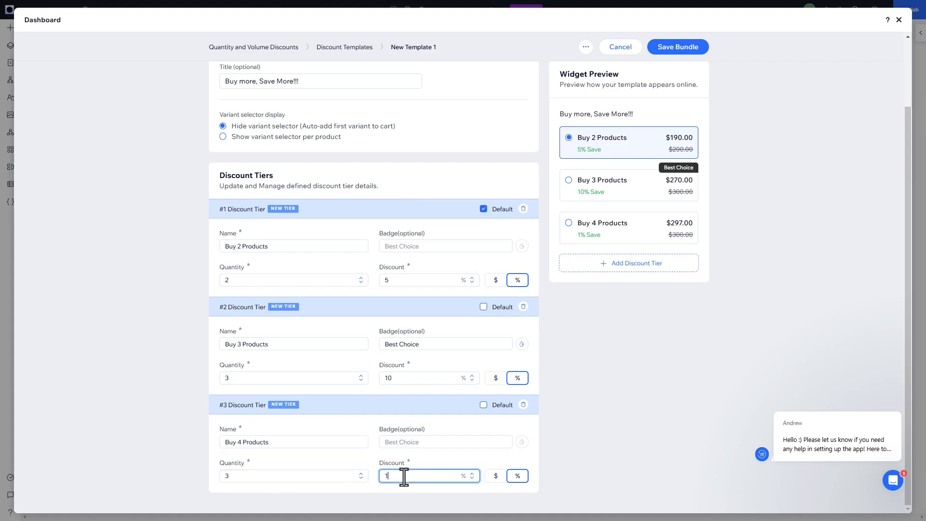
double_click(322, 474)
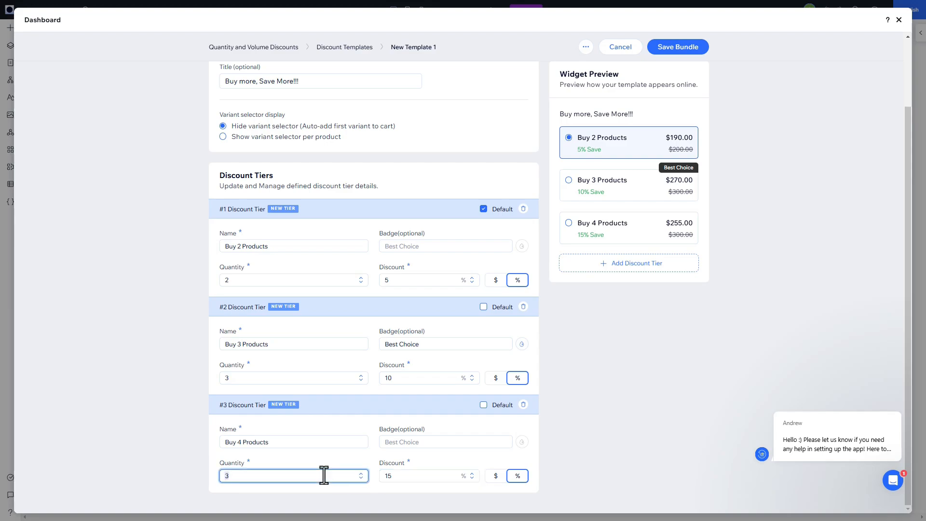
text(4)
click(348, 465)
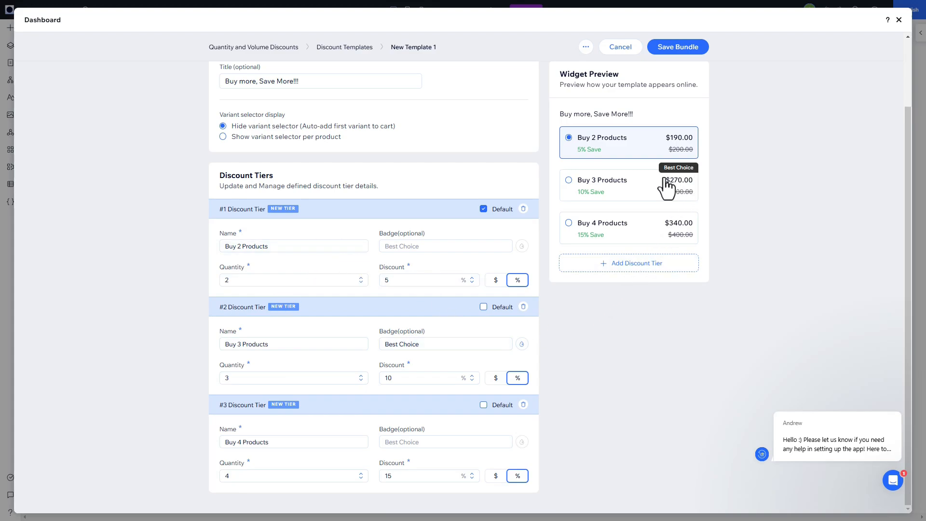
- Give the third tier the badge text "Most savings" followed by a money bag emoji
click(435, 442)
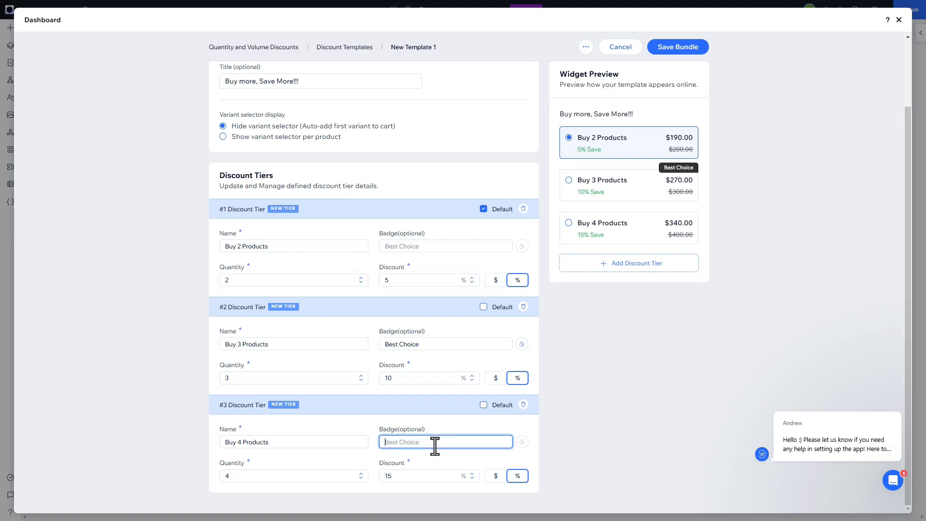
text(Most savings ;)
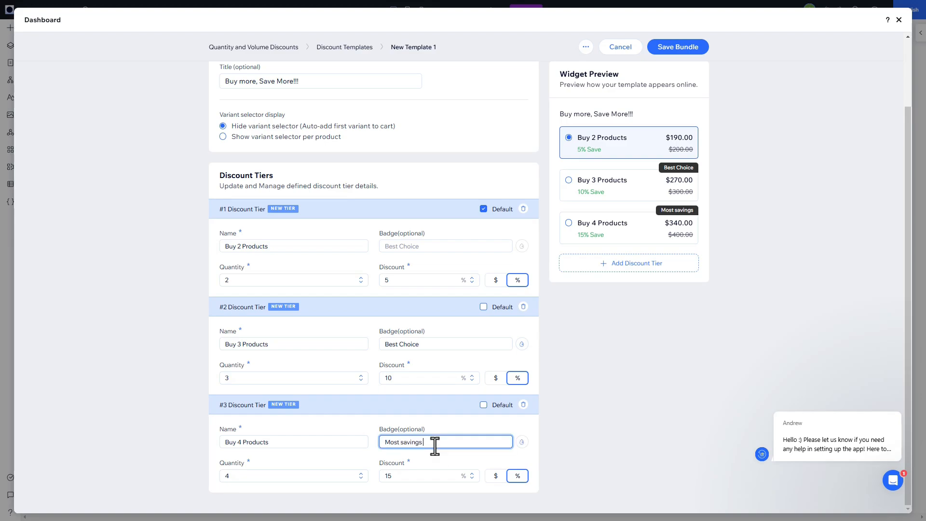
key(BackSpace)
key(BackSpace)
key(super+period)
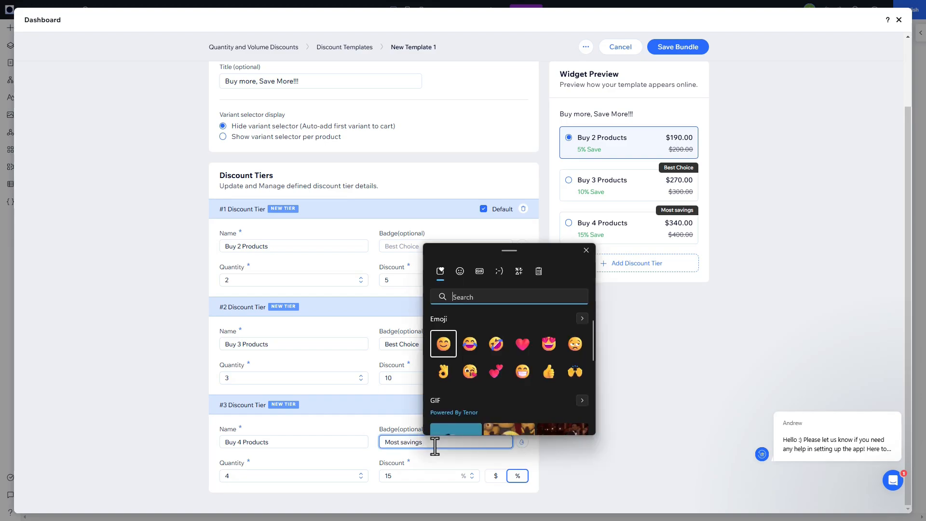
text(doll)
click(497, 346)
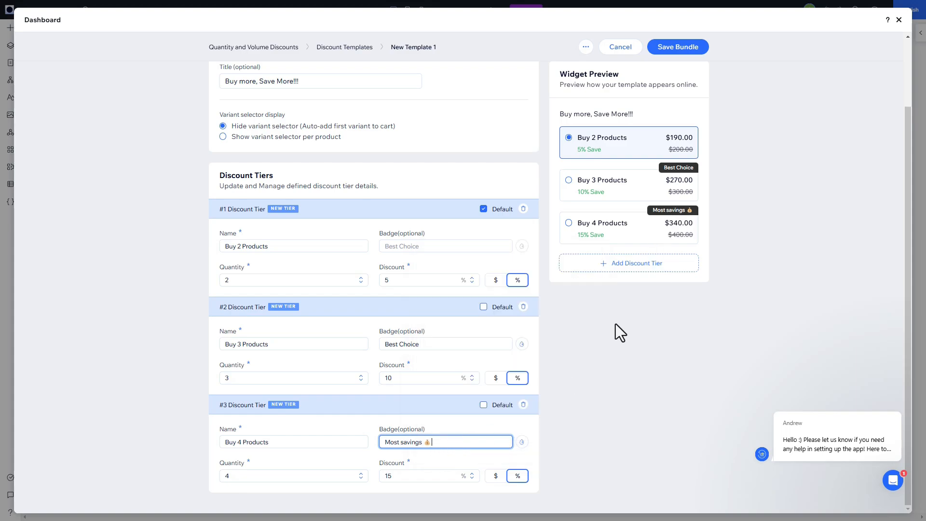
- Change the background color of the third tier's "Most savings" badge to red
click(522, 442)
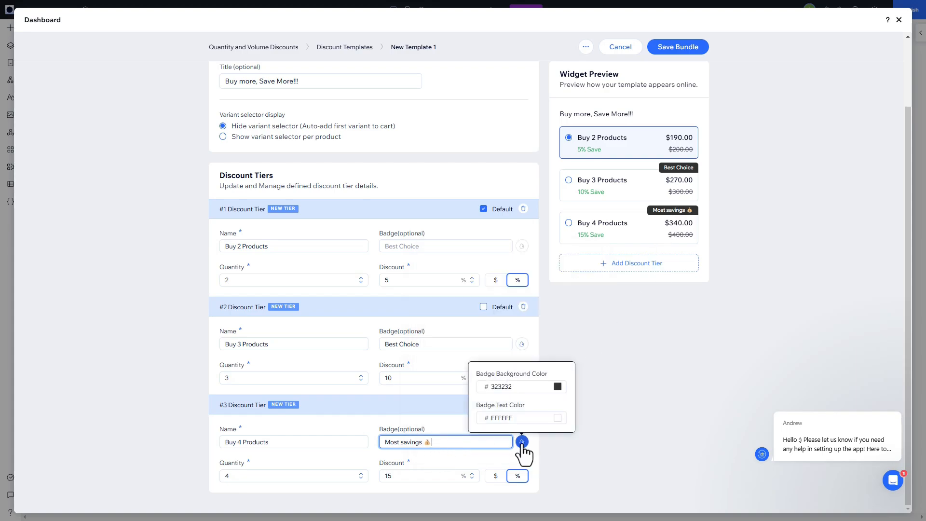
click(558, 388)
click(613, 264)
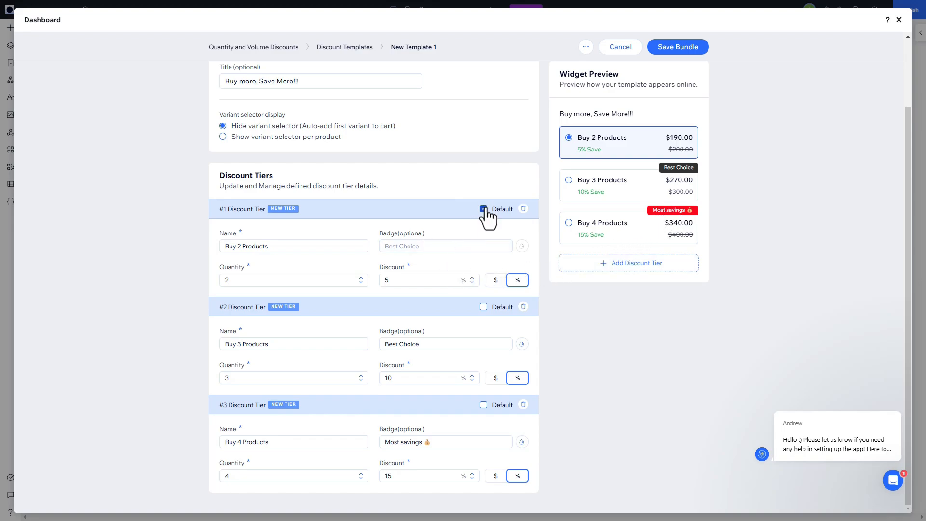
- Make the "Buy 3 Products" tier the default selection and save the discount template
click(483, 308)
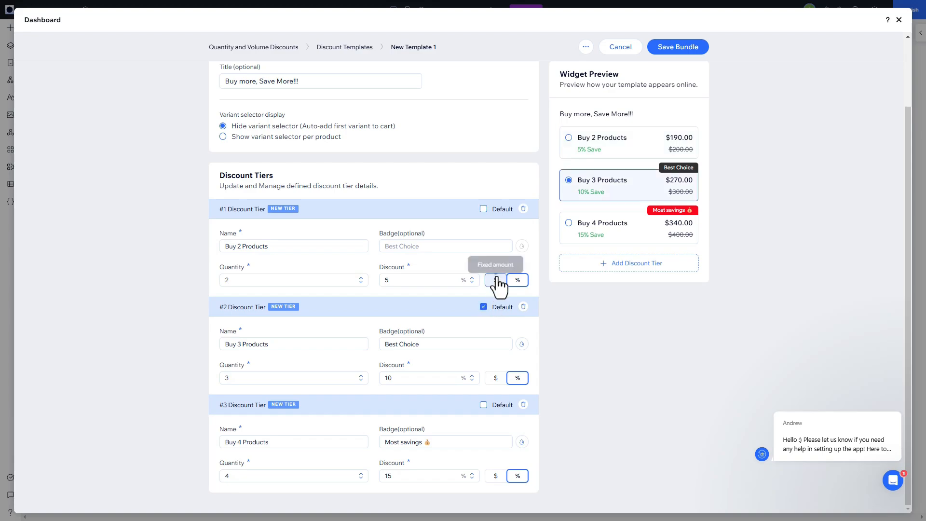
click(678, 49)
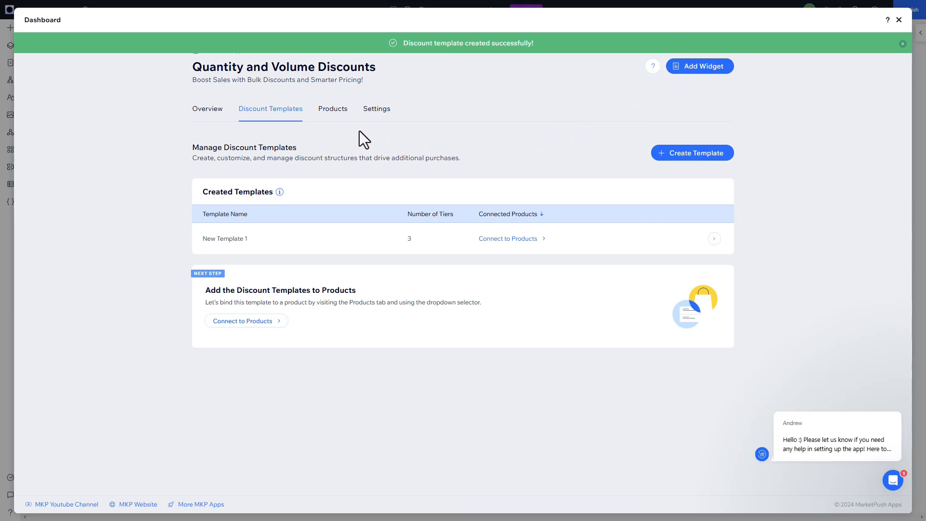
- Connect New Template 1 to the Future Bag product and have the template shown for it
click(333, 114)
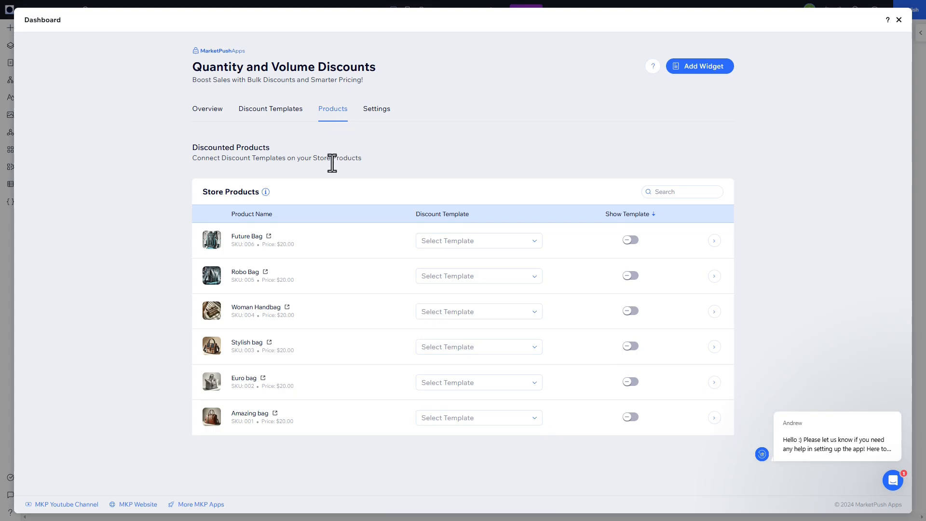
click(457, 245)
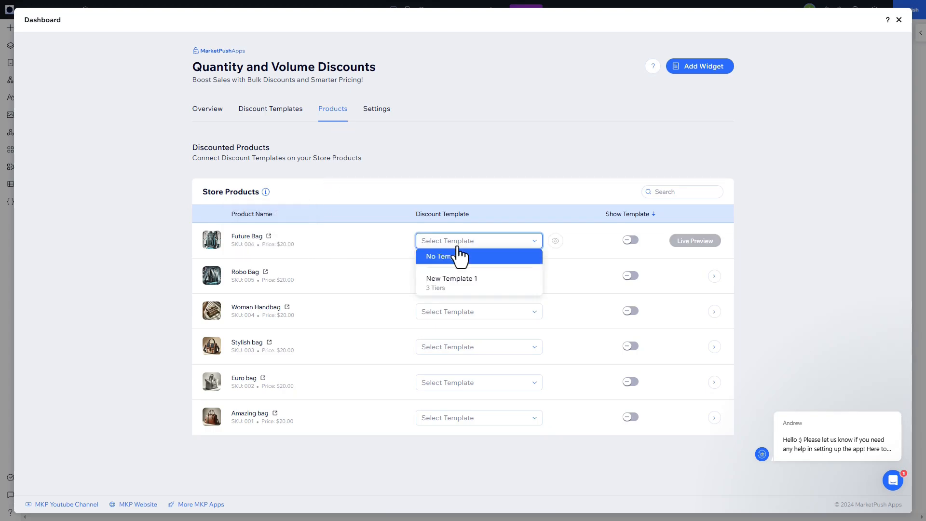
click(491, 288)
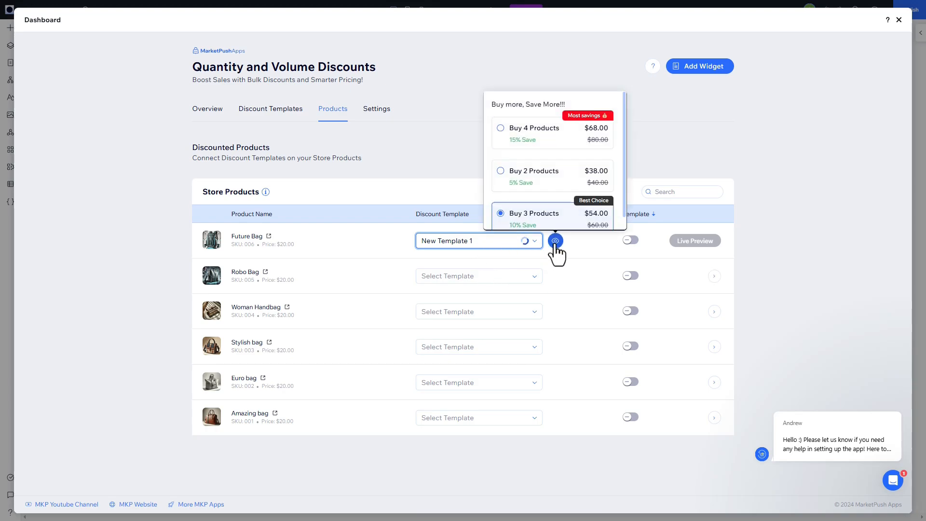
scroll(574, 188, down, 1)
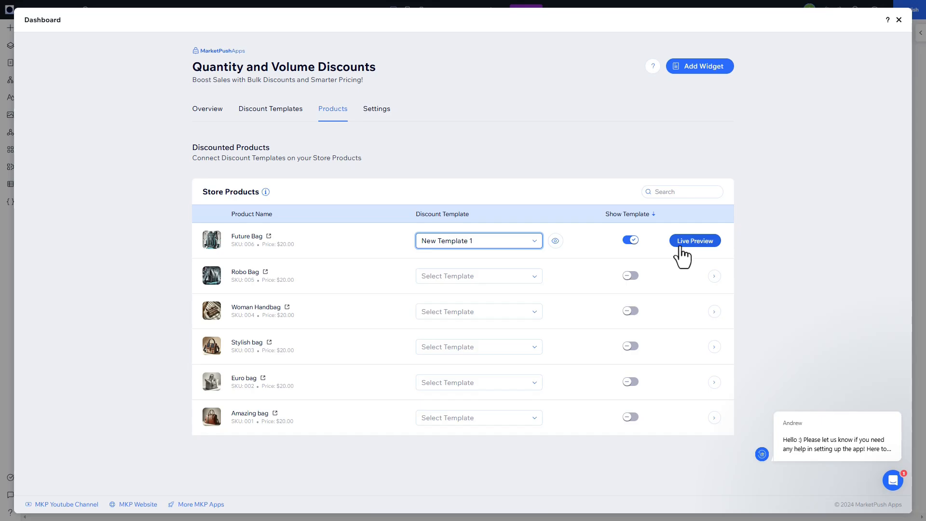
- Open Future Bag's live product page, confirming the site is published, and add the "Buy 3 Products" deal to the cart
click(682, 246)
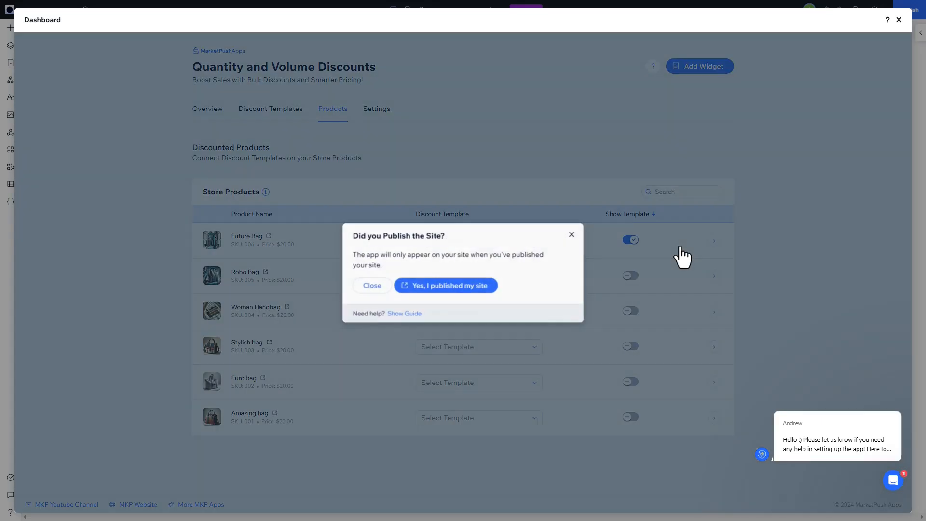
click(451, 289)
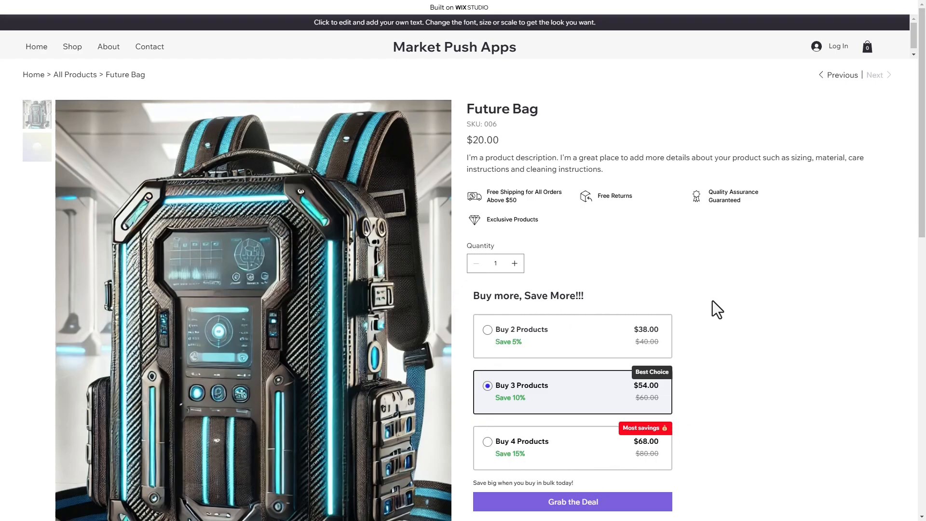
scroll(728, 386, down, 1)
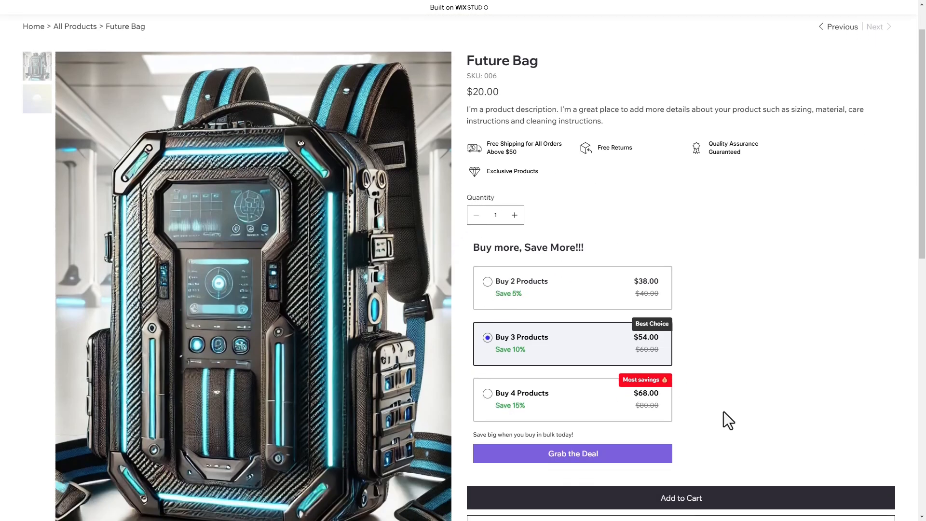
click(667, 459)
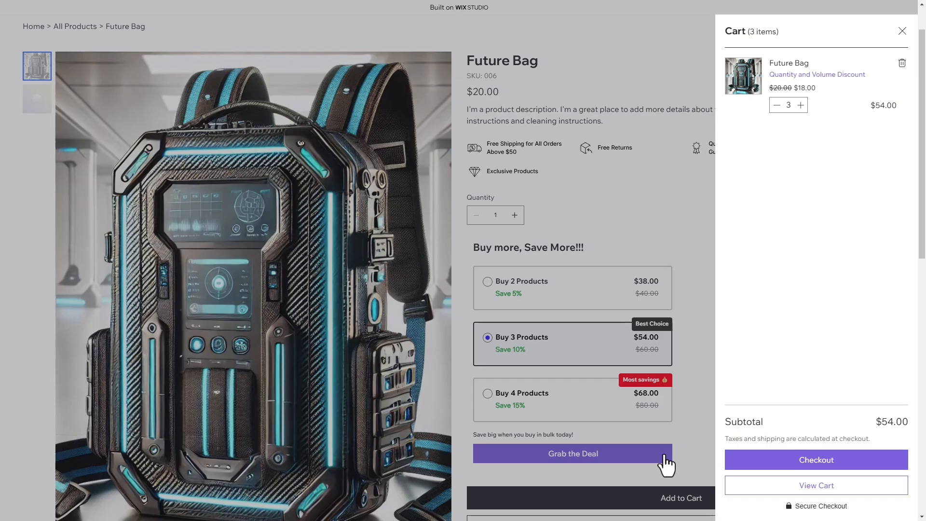
click(682, 337)
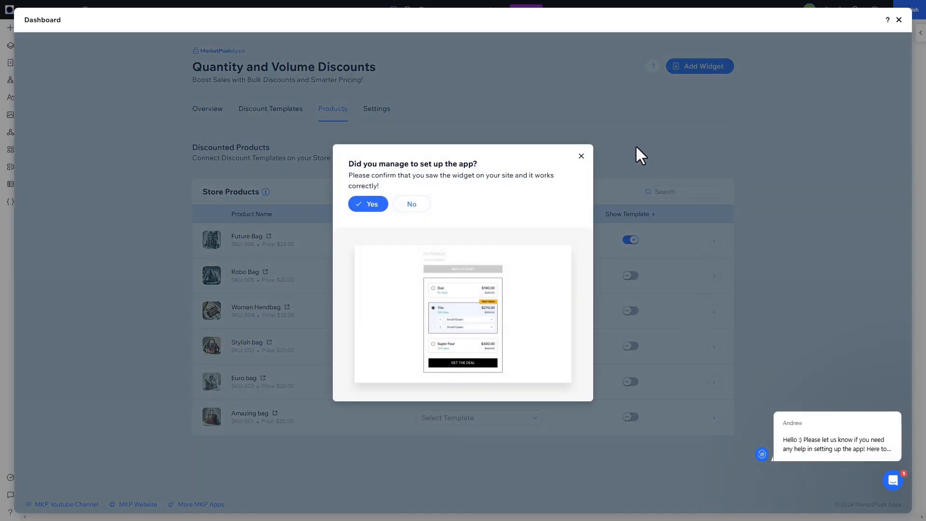
- Dismiss the setup confirmation question and view the discount app's sales statistics overview
click(581, 156)
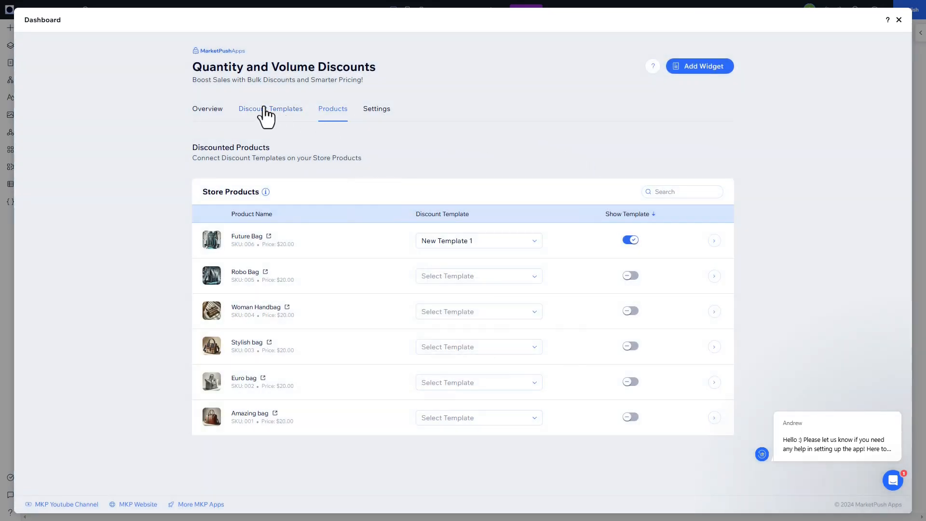
click(211, 119)
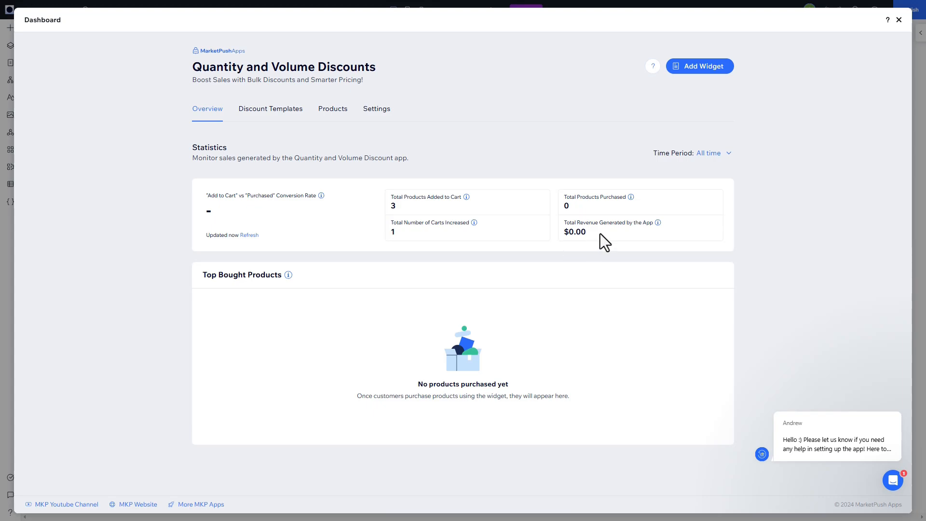
- Close the app dashboard and refresh the discount widget on the product page in the editor
click(900, 20)
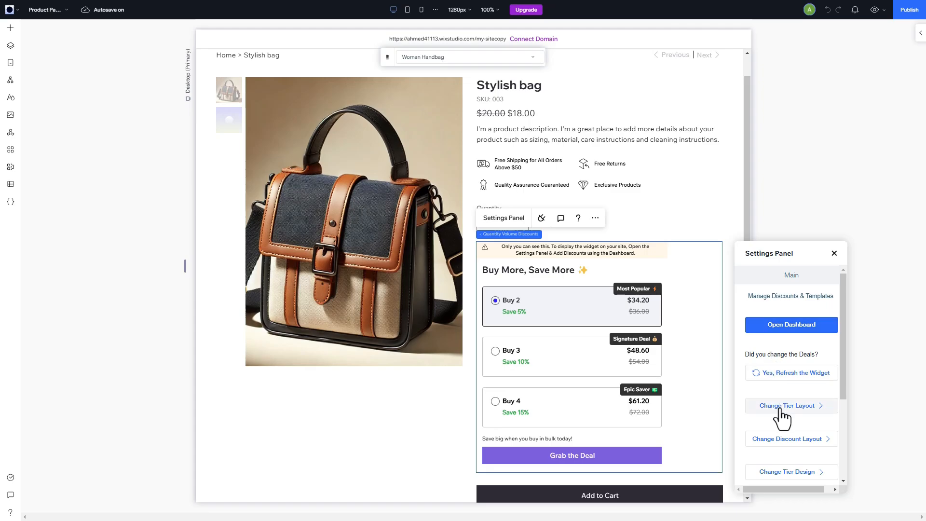
scroll(777, 392, down, 1)
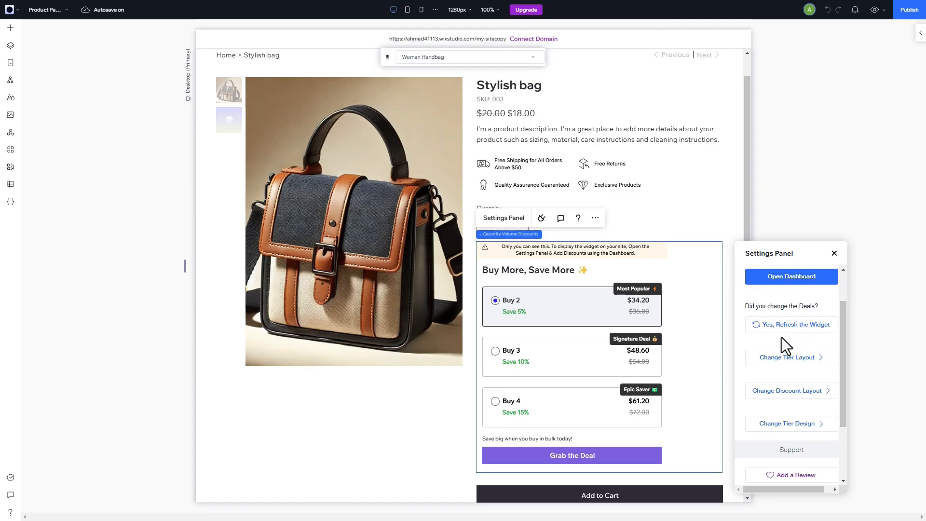
click(764, 331)
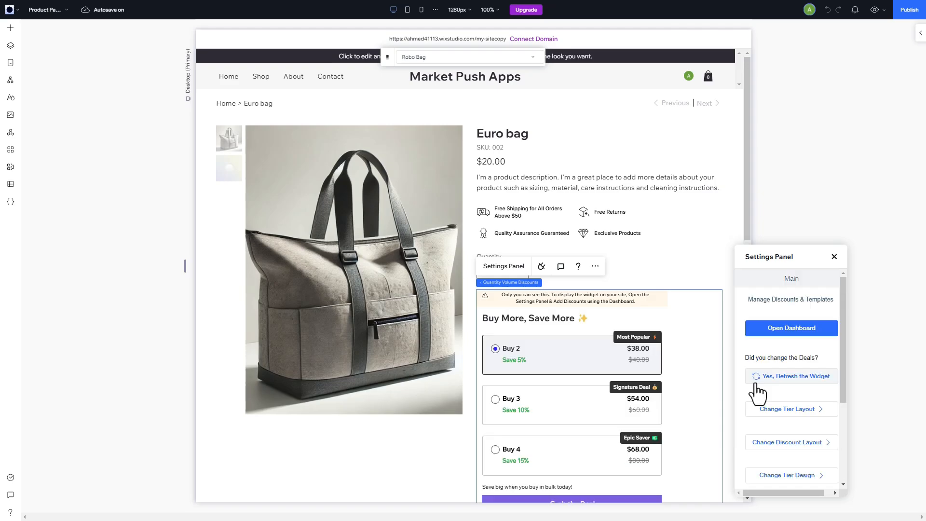
- Review the discount widget's tier layout options and the other layout, design and support entries in its settings
scroll(784, 350, down, 1)
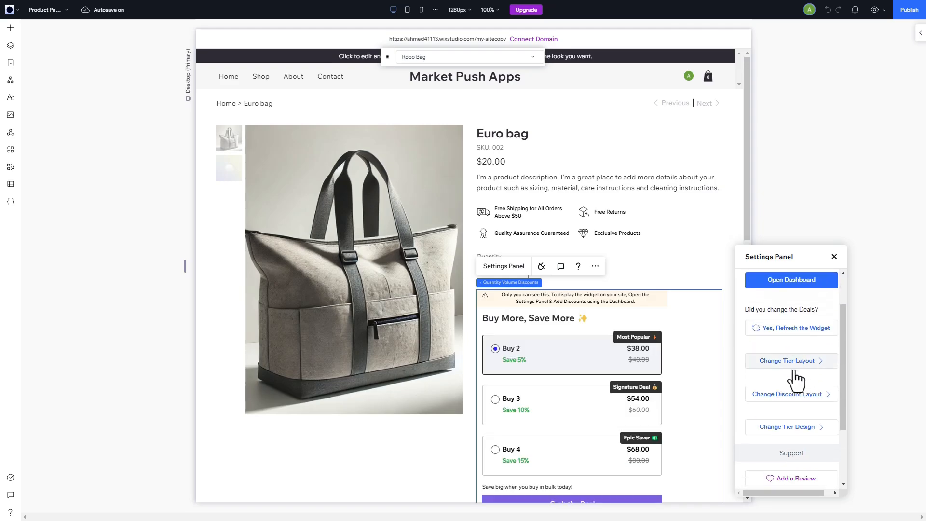
click(770, 370)
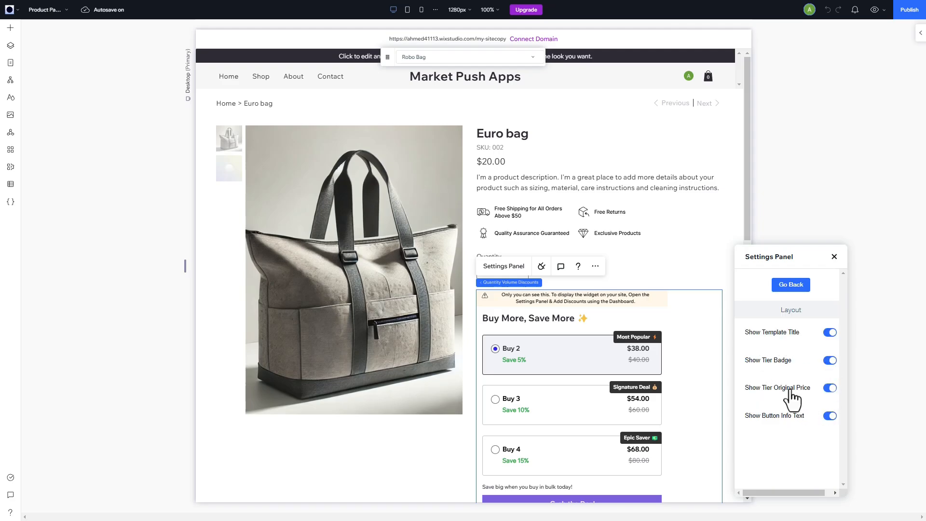
click(780, 286)
scroll(785, 297, down, 2)
scroll(803, 338, up, 3)
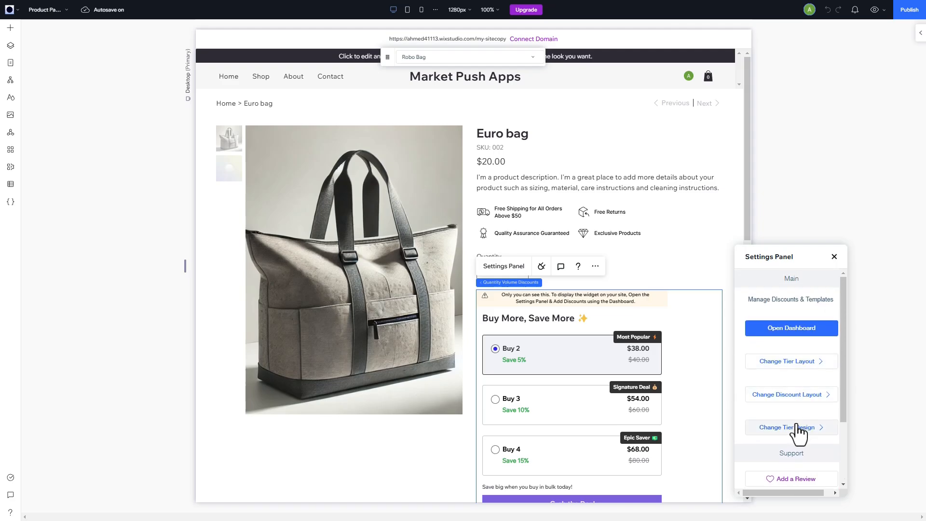
scroll(789, 418, down, 2)
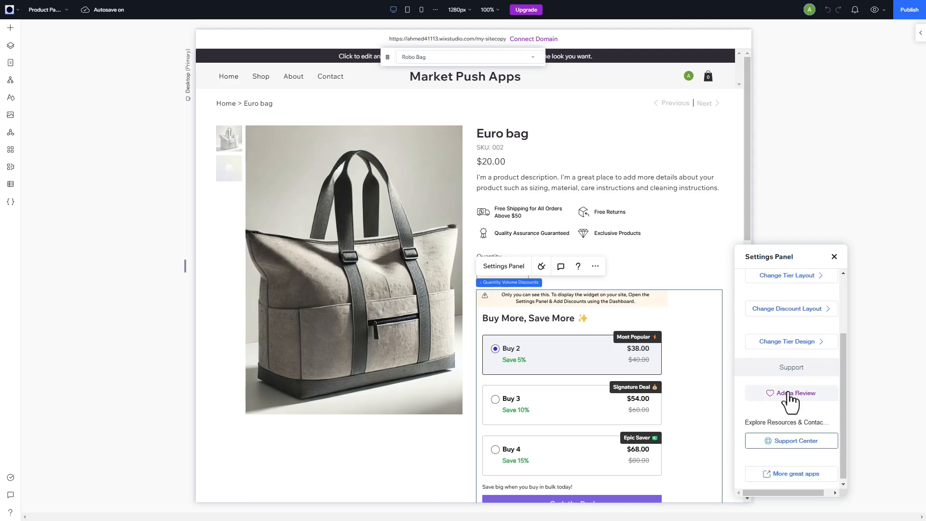
scroll(666, 367, down, 1)
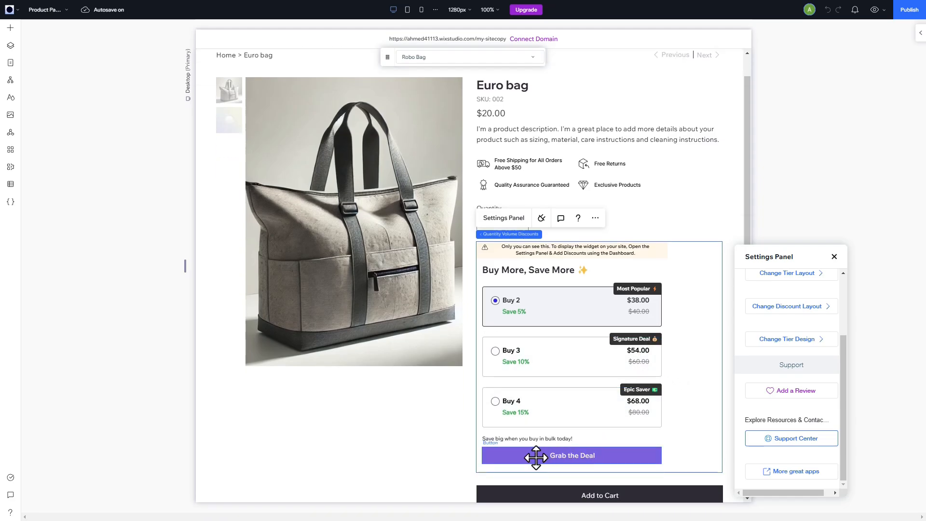
- Set the "Grab the Deal" button's background fill to a new custom red, #FB0202
click(517, 455)
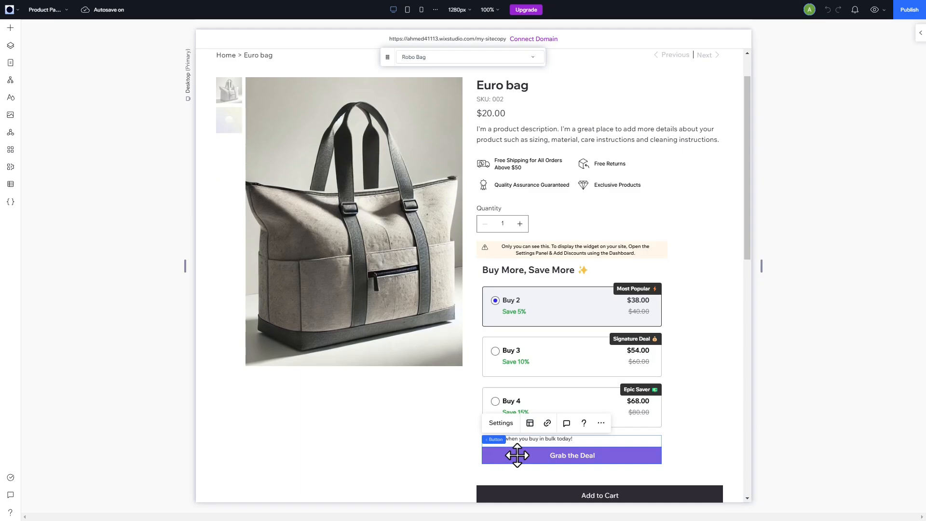
click(920, 34)
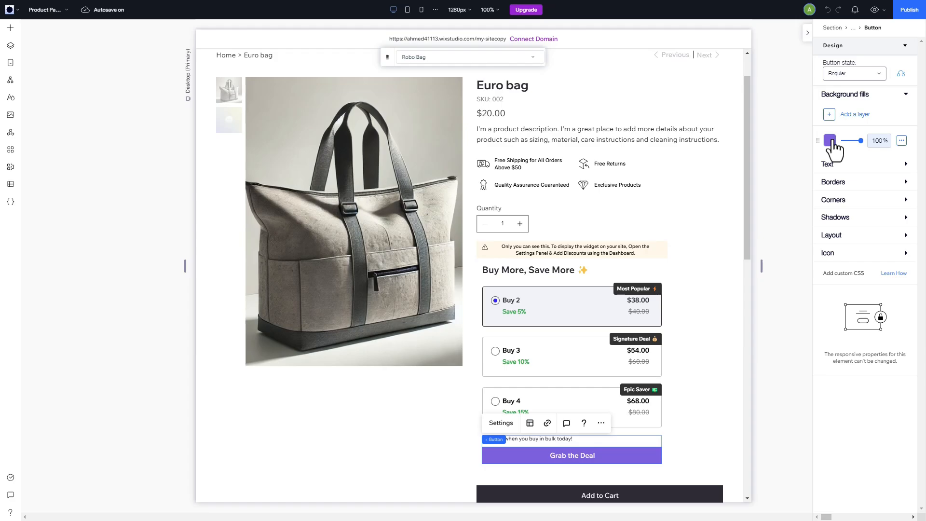
click(830, 141)
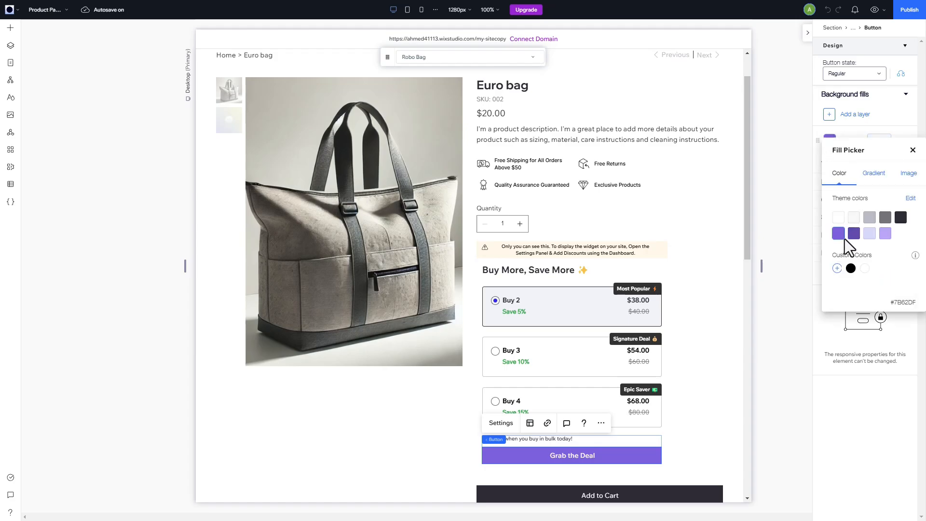
click(838, 268)
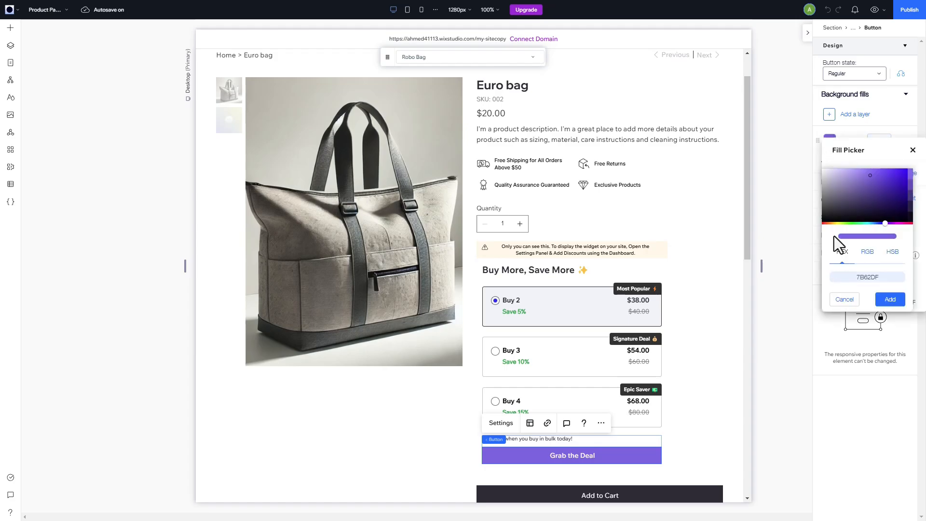
drag(829, 222, 823, 223)
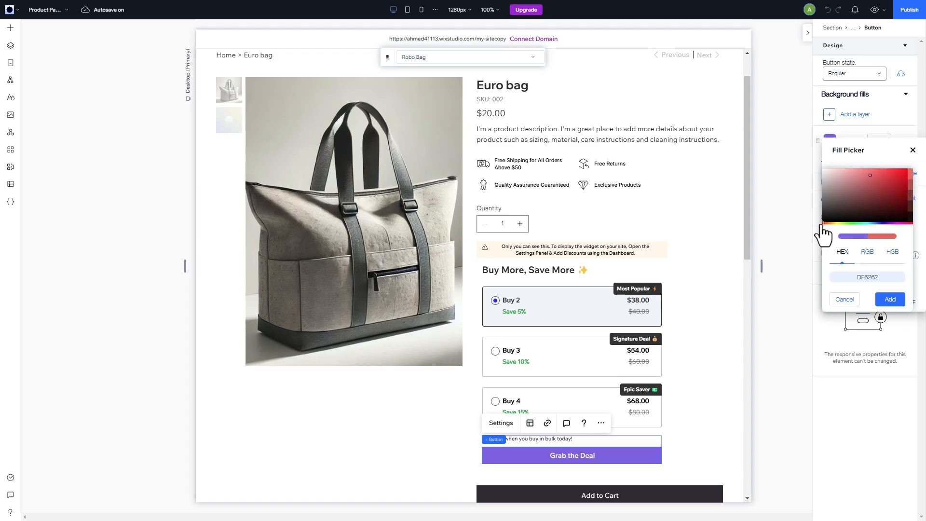
click(911, 170)
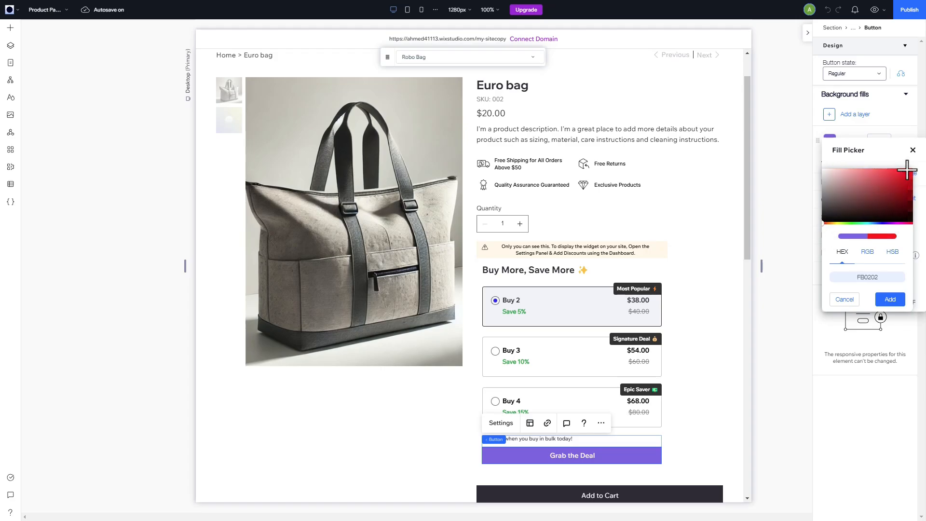
click(890, 300)
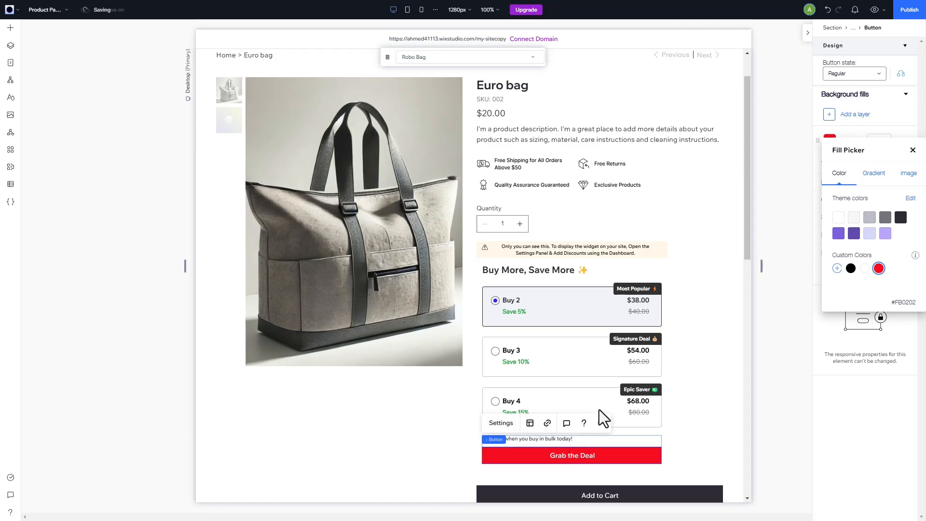
click(588, 453)
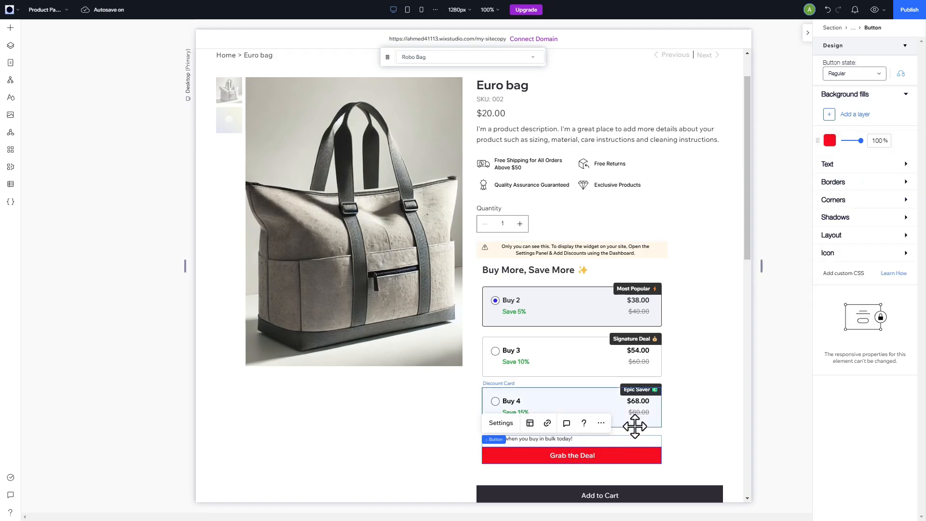
- Make the "Grab the Deal" button's text bold and publish the site
click(898, 169)
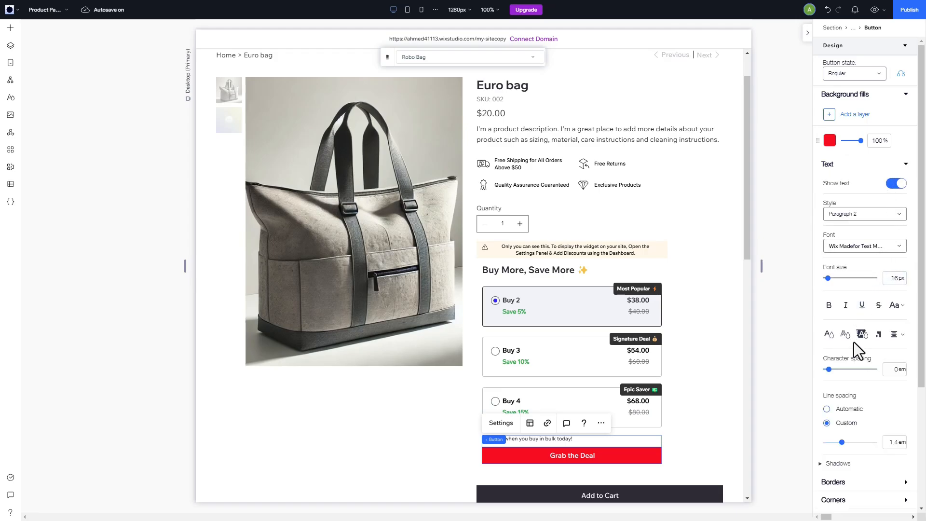
click(829, 305)
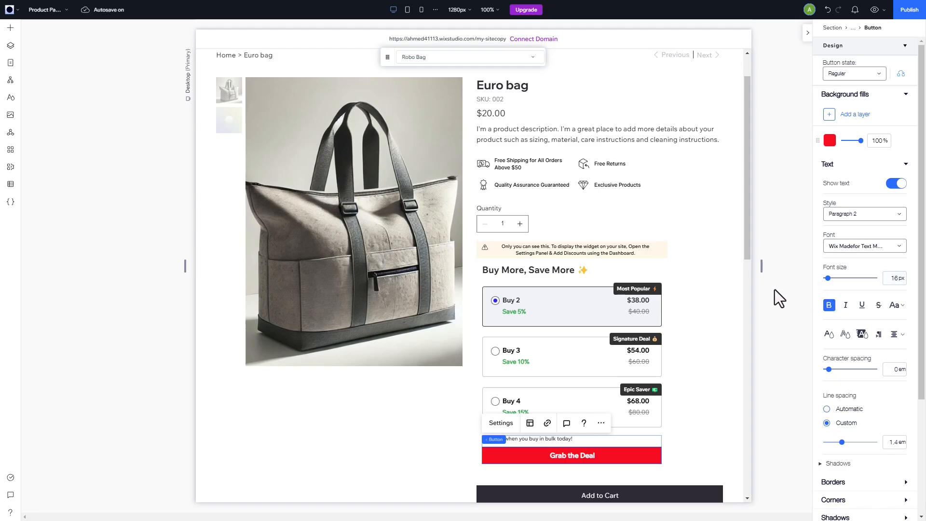
click(911, 11)
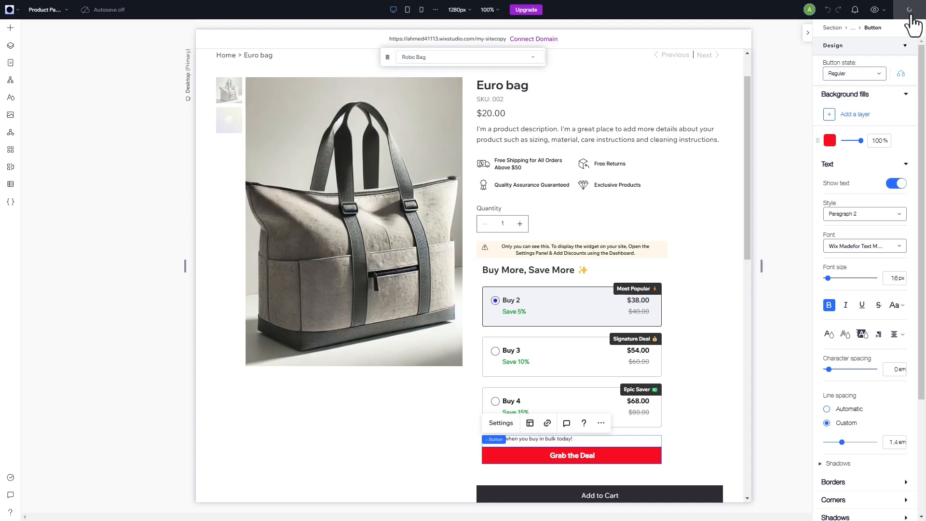